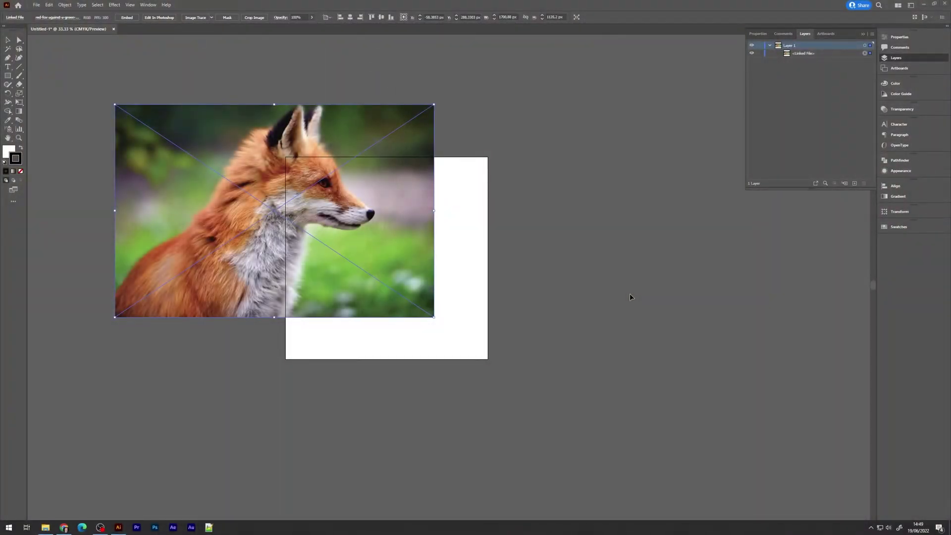
# Step: Move the linked fox photo over the artboard so it overlaps every edge
pyautogui.click(525, 73)
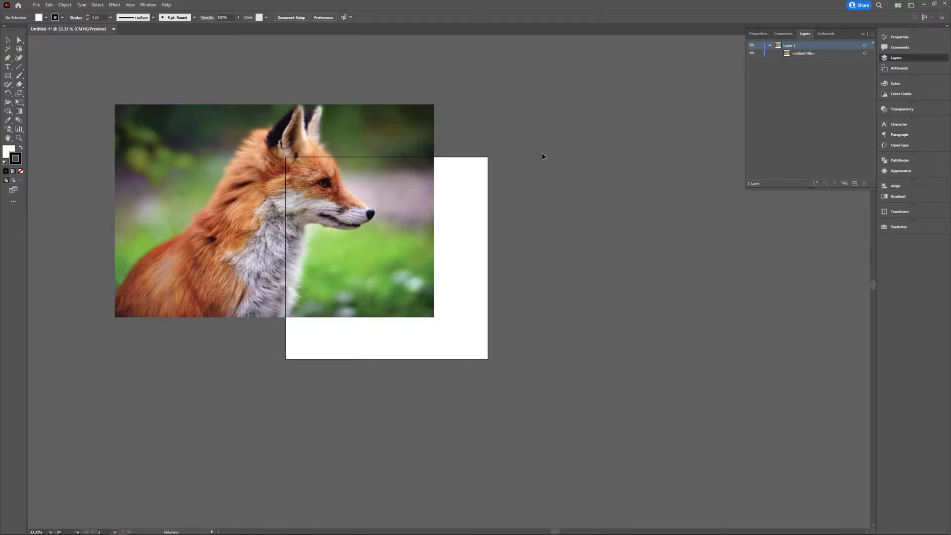
pyautogui.moveTo(196, 157); pyautogui.dragTo(314, 204)
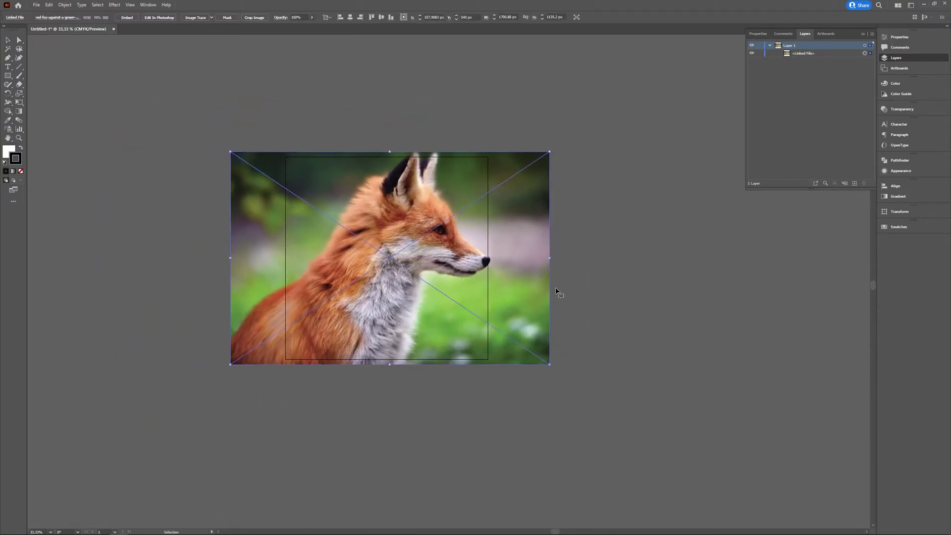
pyautogui.click(626, 280)
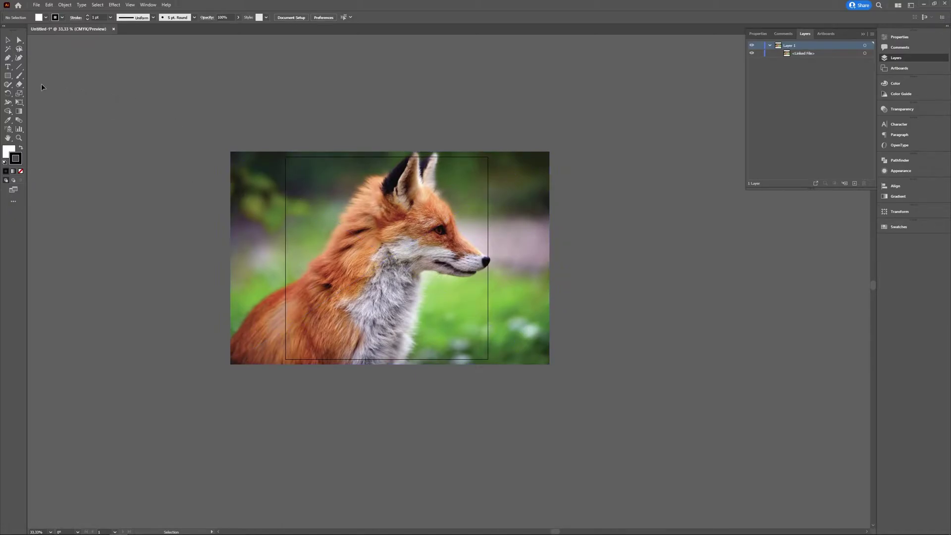
# Step: Create a white 1080 × 1080 px square with width and height linked
pyautogui.click(7, 75)
pyautogui.click(198, 212)
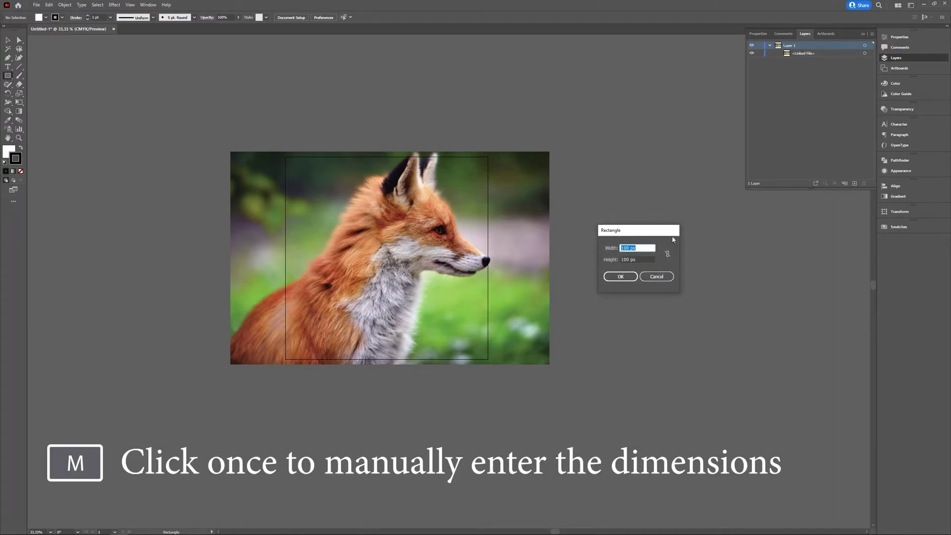
pyautogui.click(631, 247)
pyautogui.click(667, 254)
pyautogui.moveTo(630, 248); pyautogui.dragTo(568, 248)
pyautogui.write('1080')
pyautogui.press('Return')
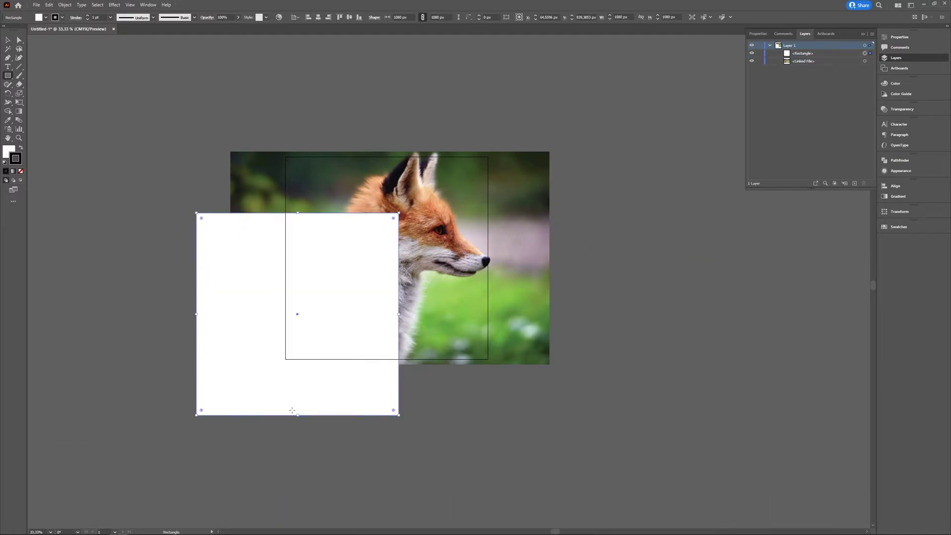
# Step: Move the white square onto the artboard with the Selection tool
pyautogui.click(8, 40)
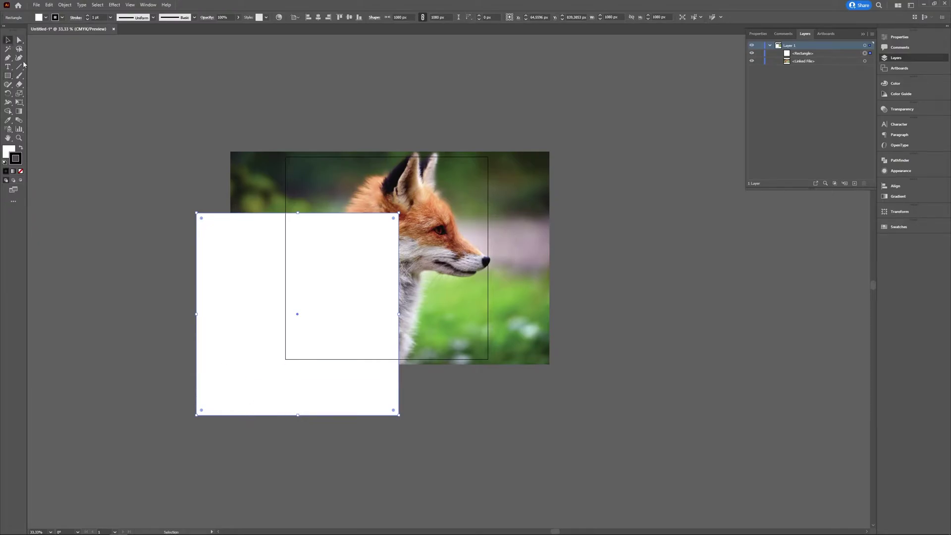
pyautogui.press('v')
pyautogui.moveTo(299, 401); pyautogui.dragTo(389, 347)
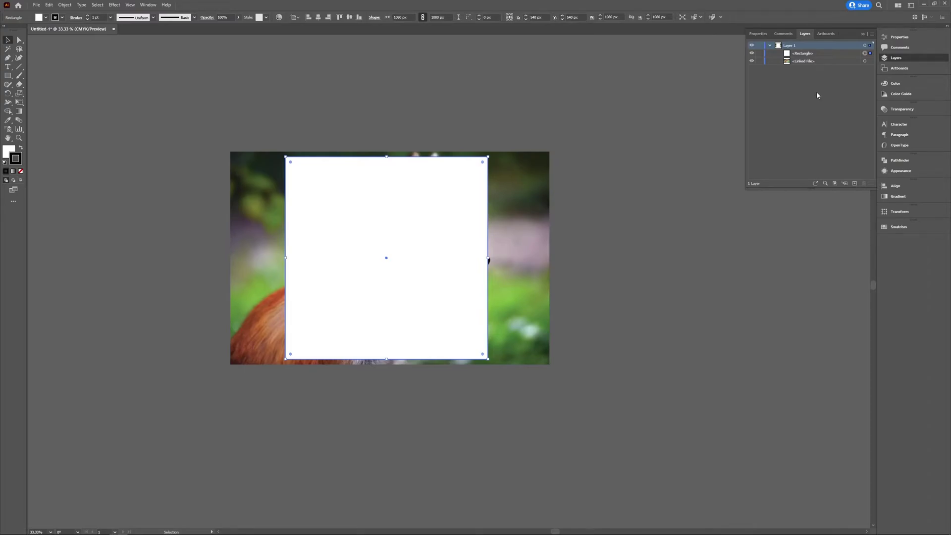
# Step: Stack the linked fox photo above the rectangle in Layers and select both objects
pyautogui.moveTo(808, 63); pyautogui.dragTo(805, 50)
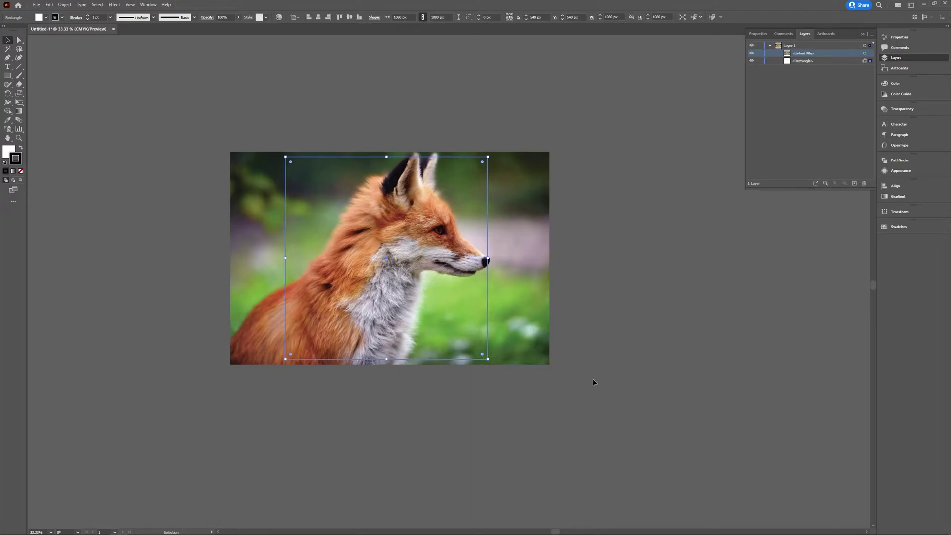
pyautogui.hotkey('ctrl', 'a')
pyautogui.rightClick(437, 283)
# Step: Dismiss the clipping-mask error and move the rectangle above the fox photo in Layers
pyautogui.click(501, 348)
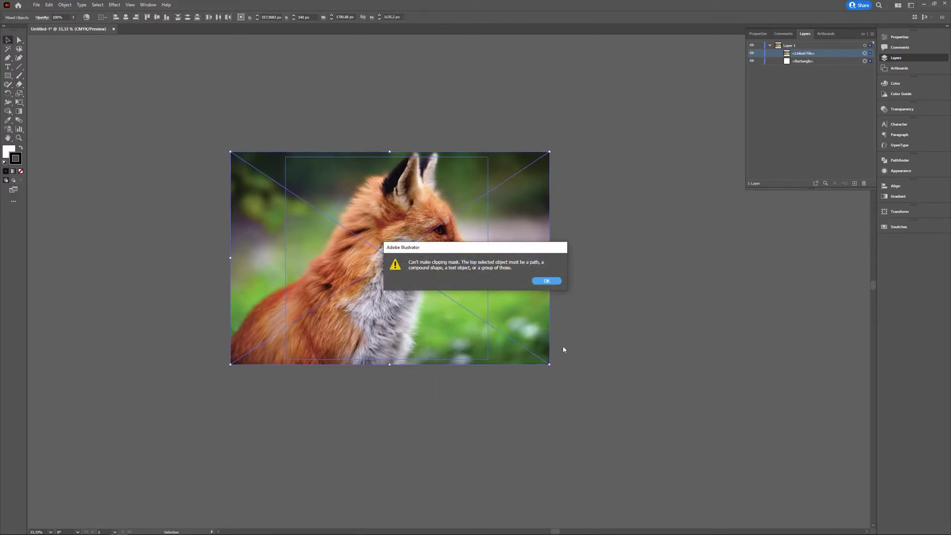
pyautogui.click(547, 281)
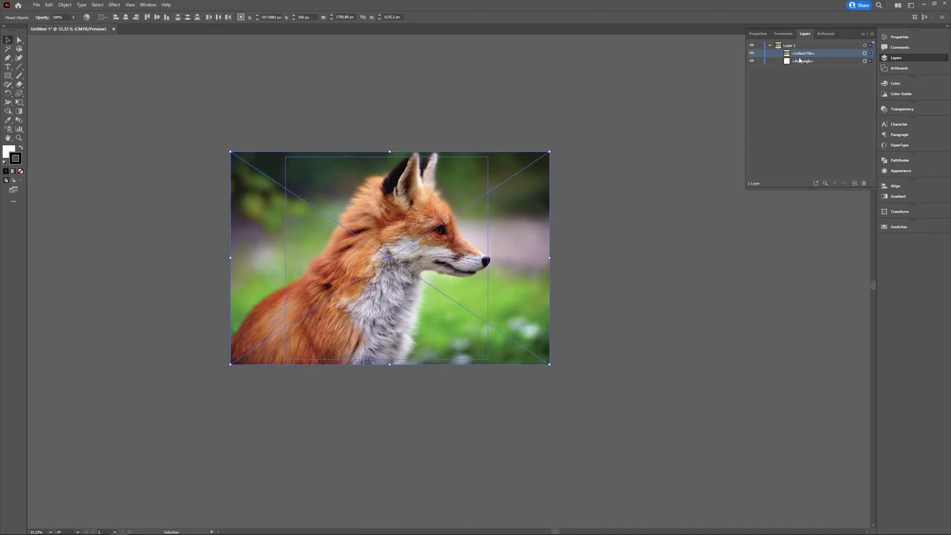
pyautogui.moveTo(799, 60); pyautogui.dragTo(806, 52)
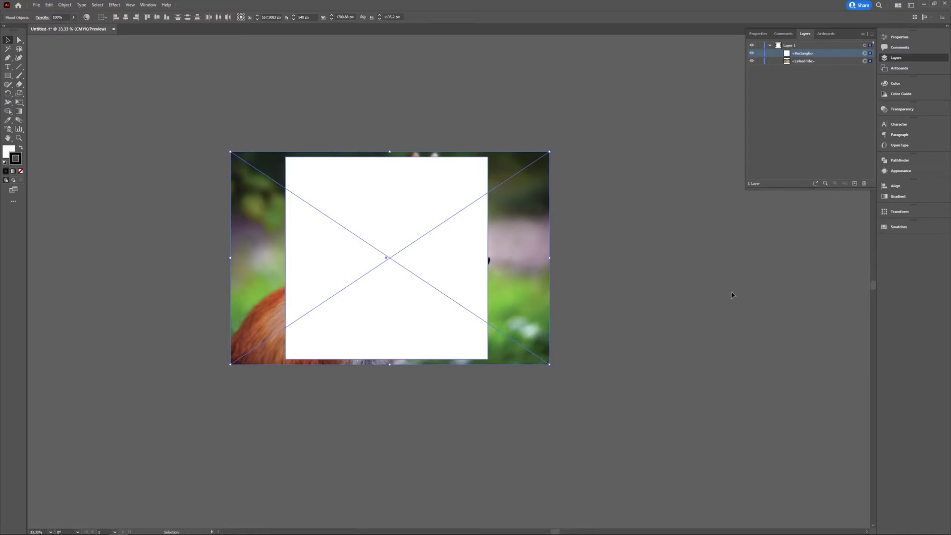
# Step: Select both objects and make a clipping mask, cropping the fox photo to the square
pyautogui.click(140, 140)
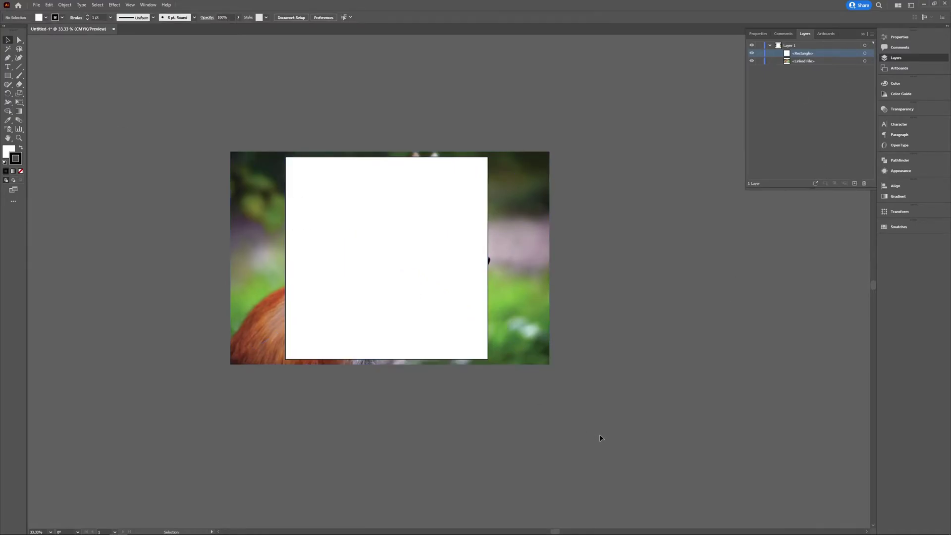
pyautogui.hotkey('ctrl', 'a')
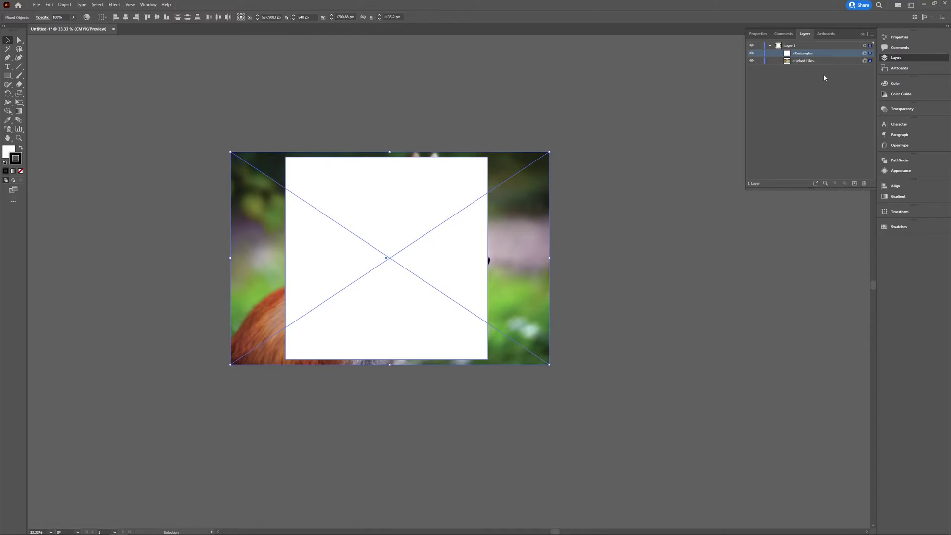
pyautogui.rightClick(459, 282)
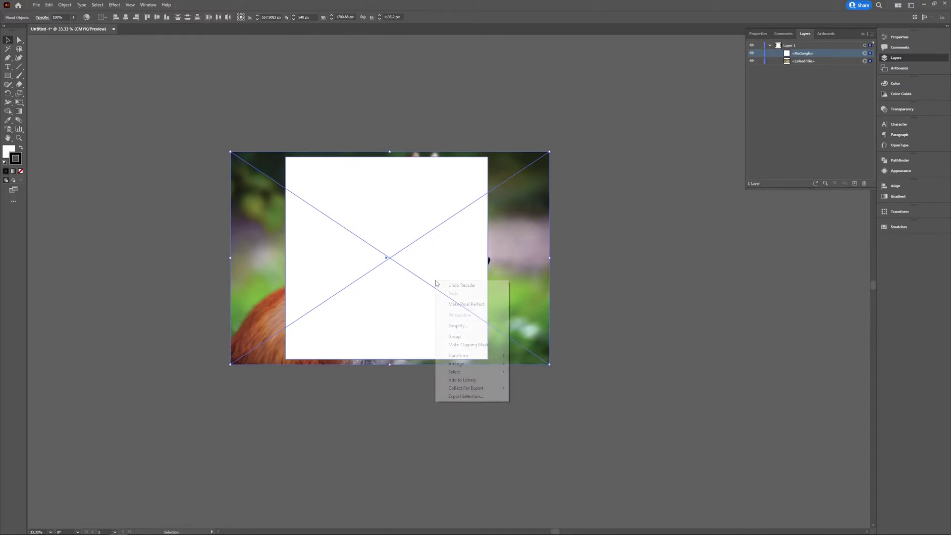
pyautogui.click(470, 345)
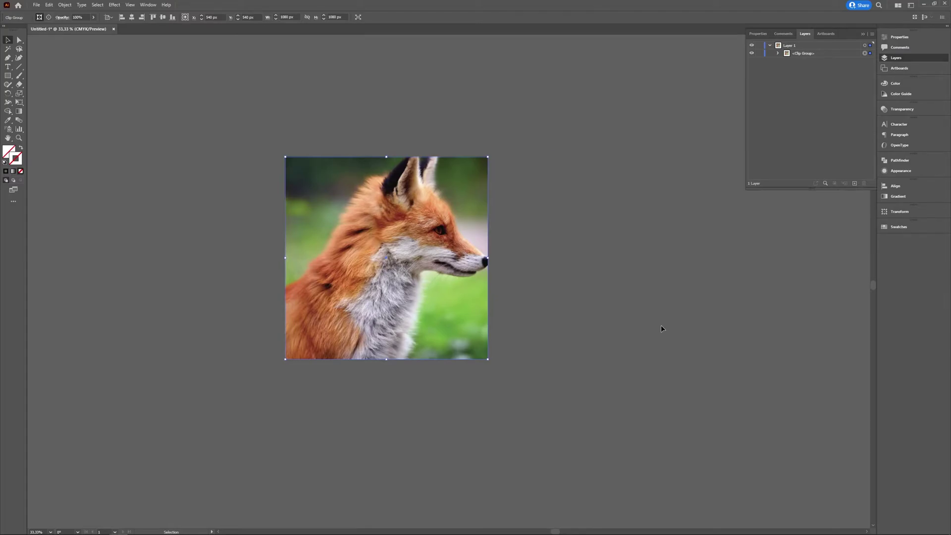
pyautogui.click(661, 328)
# Step: Choose the Ellipse tool and set the stroke colour to dark red #3a0000
pyautogui.press('l')
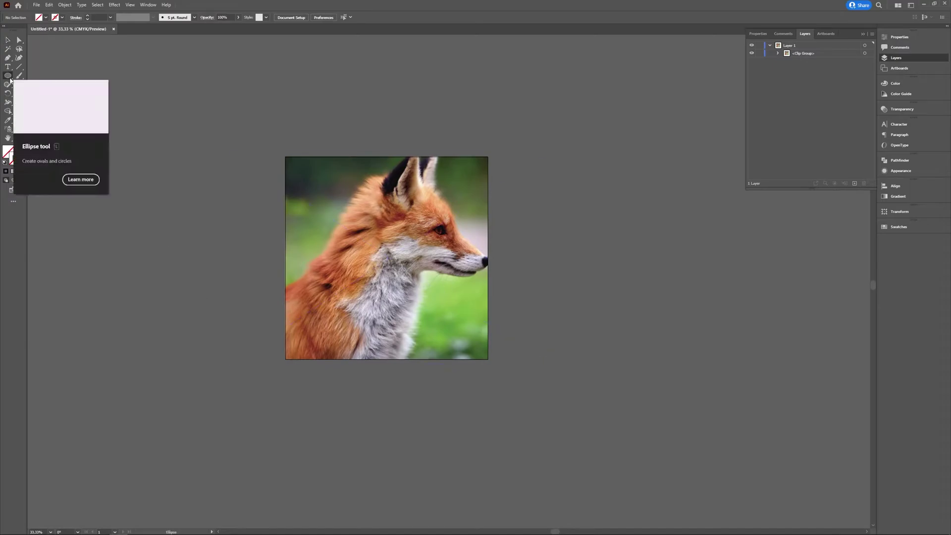
pyautogui.press('l')
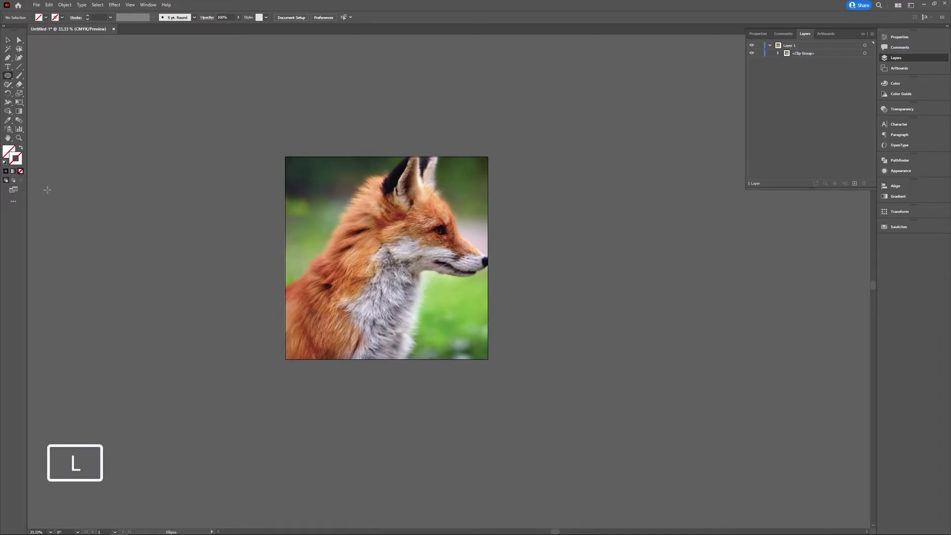
pyautogui.doubleClick(18, 166)
pyautogui.click(793, 322)
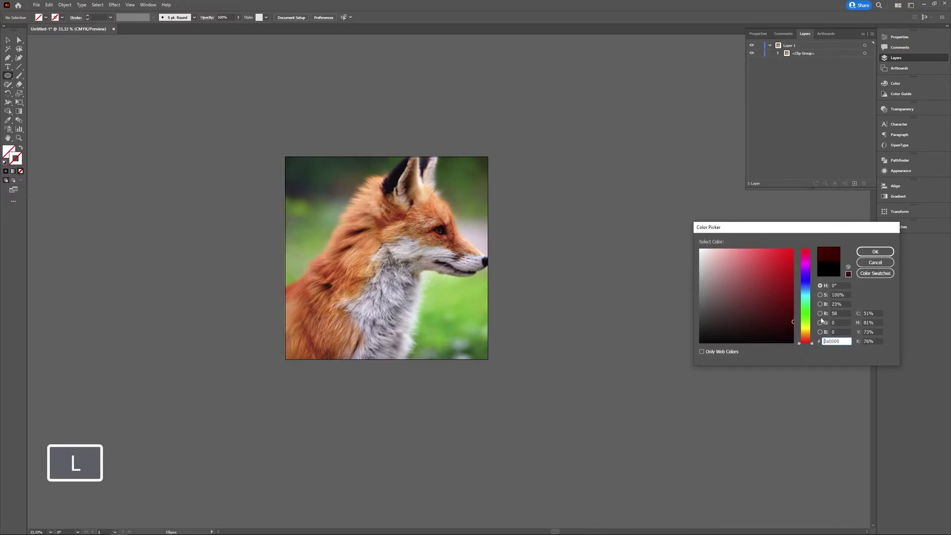
pyautogui.click(875, 251)
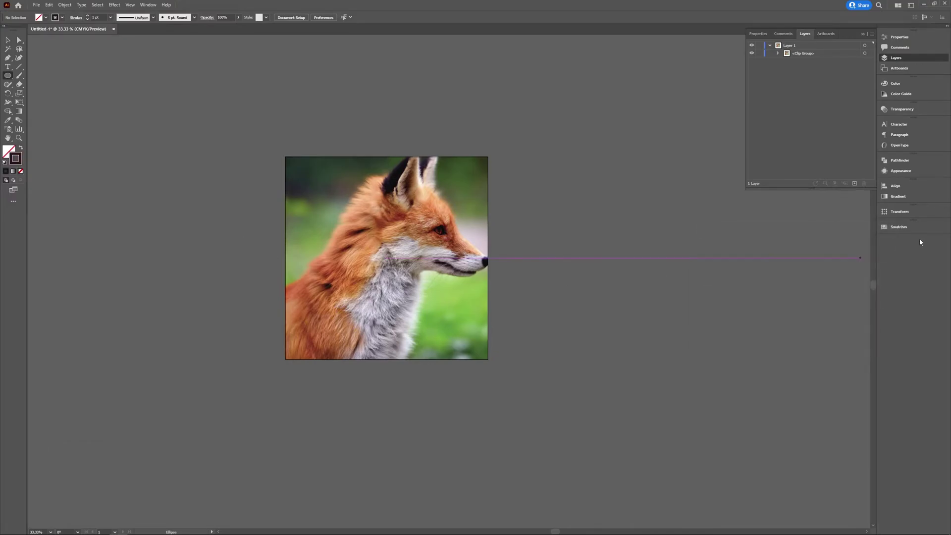
# Step: Raise the stroke weight to 10 pt in the Properties panel
pyautogui.click(915, 37)
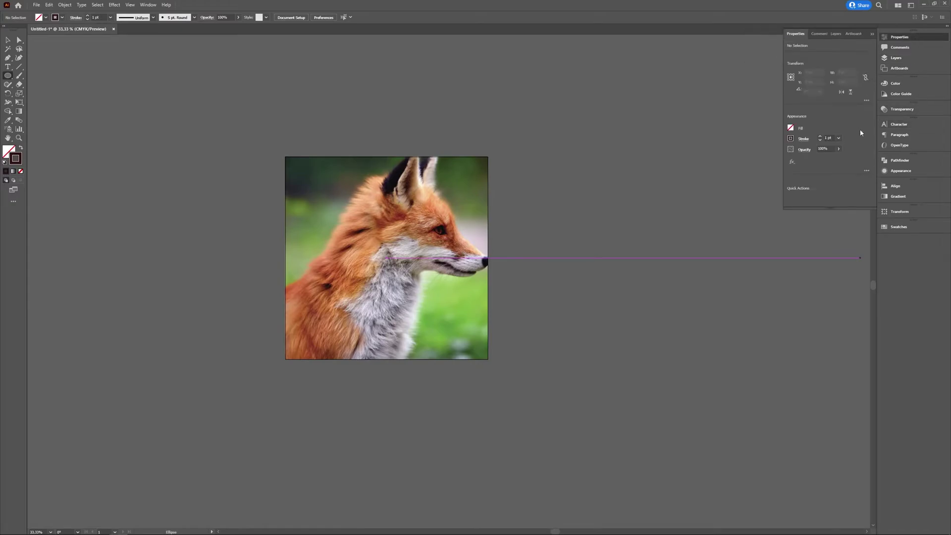
pyautogui.click(821, 137)
pyautogui.click(821, 137)
pyautogui.click(821, 138)
pyautogui.click(820, 138)
pyautogui.click(896, 58)
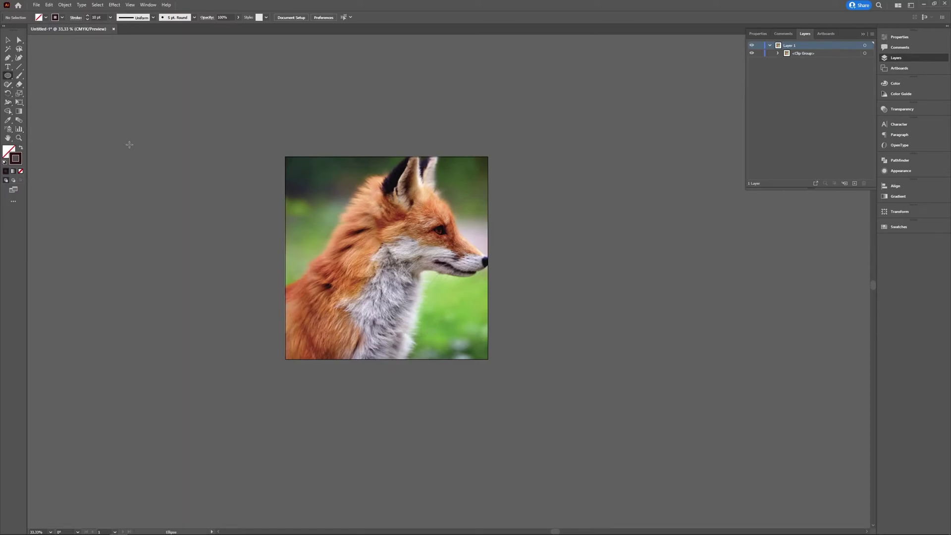
# Step: Draw a circle and Alt-drag copies of it to build an eight-circle cluster
pyautogui.moveTo(130, 144); pyautogui.dragTo(171, 185)
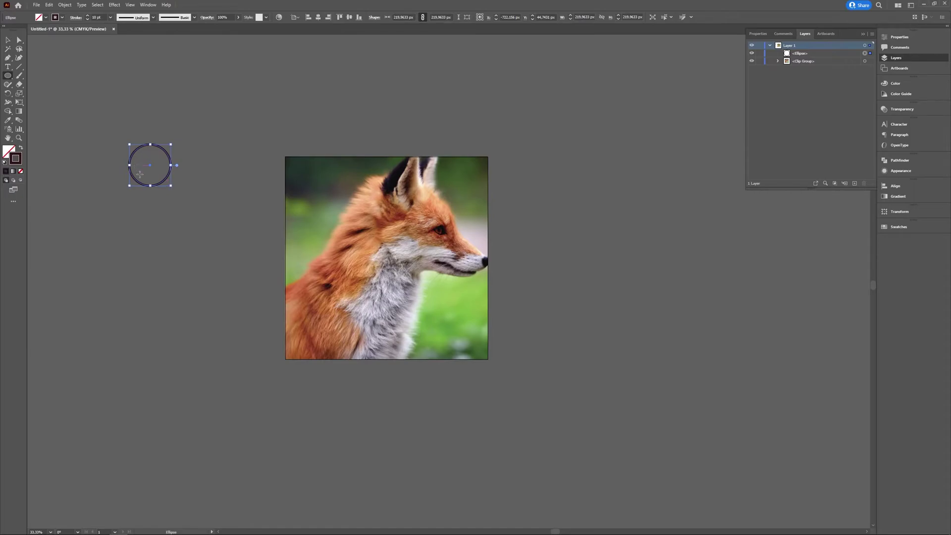
pyautogui.press('v')
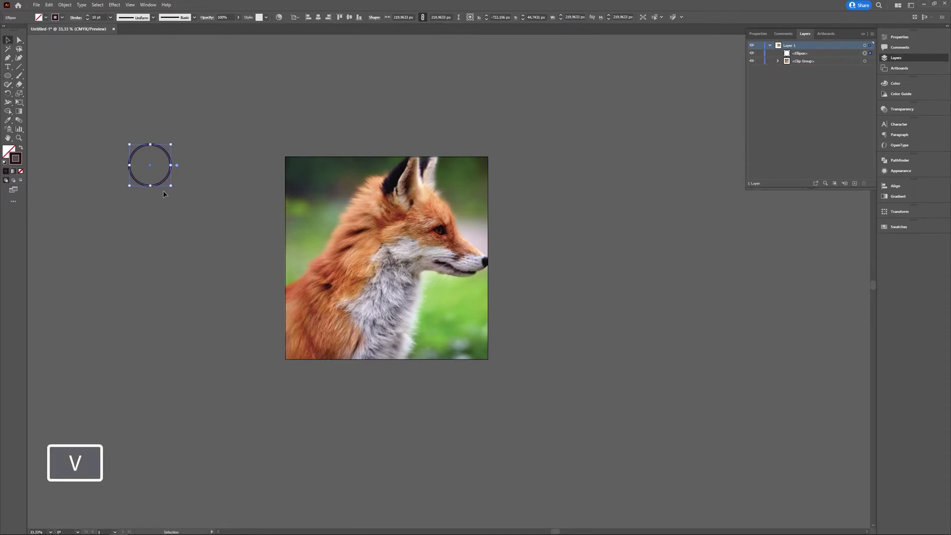
pyautogui.moveTo(152, 166); pyautogui.dragTo(165, 130)
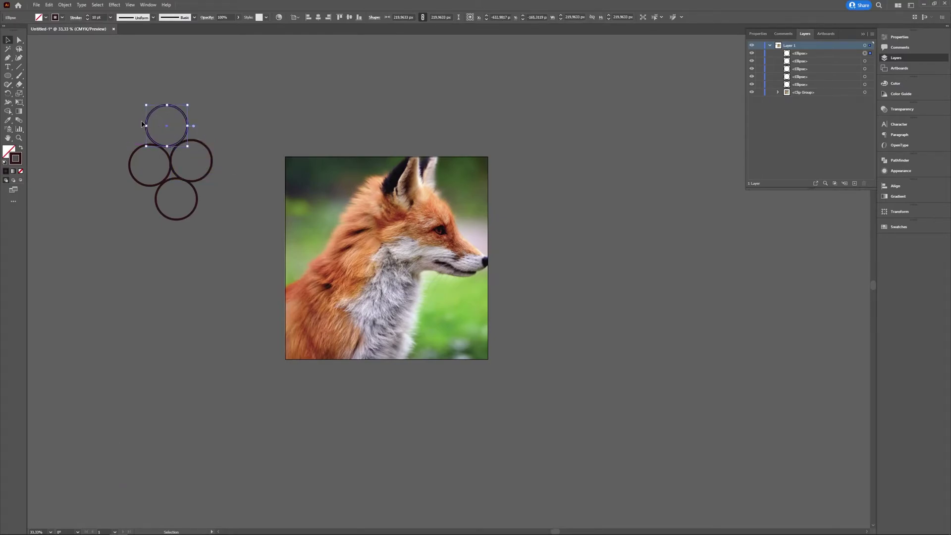
pyautogui.moveTo(165, 127); pyautogui.dragTo(108, 172)
pyautogui.moveTo(109, 174); pyautogui.dragTo(159, 243)
# Step: Marquee-select all the circles and move the cluster onto the fox's head
pyautogui.press('v')
pyautogui.moveTo(74, 97); pyautogui.dragTo(210, 308)
pyautogui.moveTo(158, 172); pyautogui.dragTo(376, 182)
pyautogui.click(544, 215)
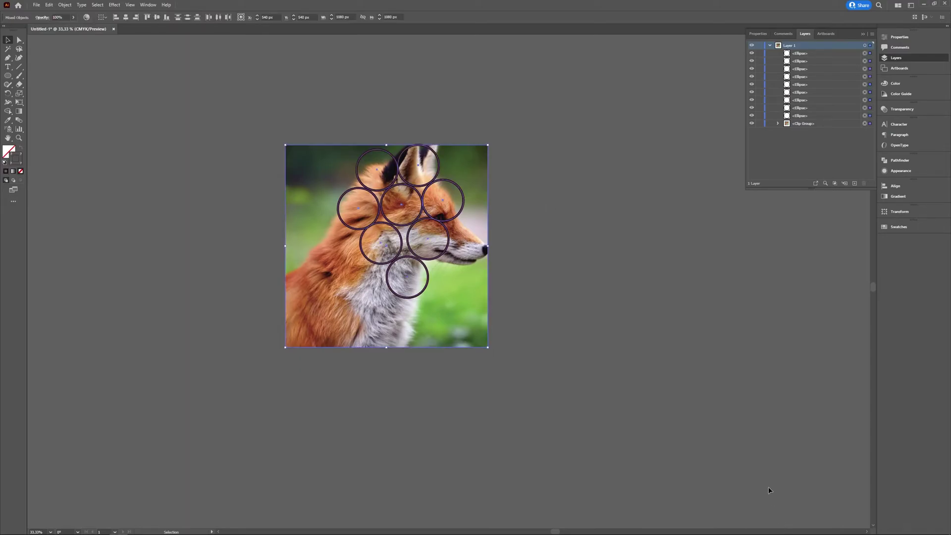
pyautogui.rightClick(515, 311)
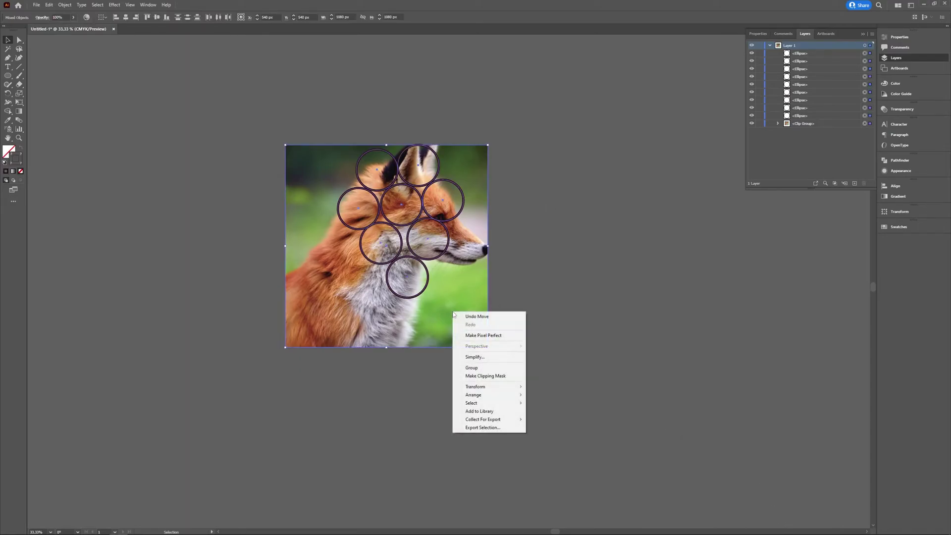
pyautogui.click(506, 378)
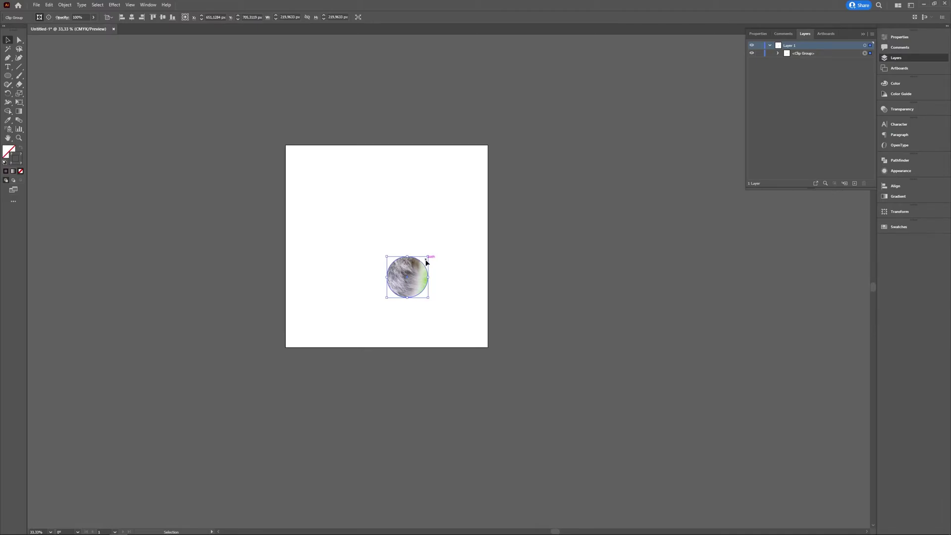
pyautogui.hotkey('ctrl', 'z')
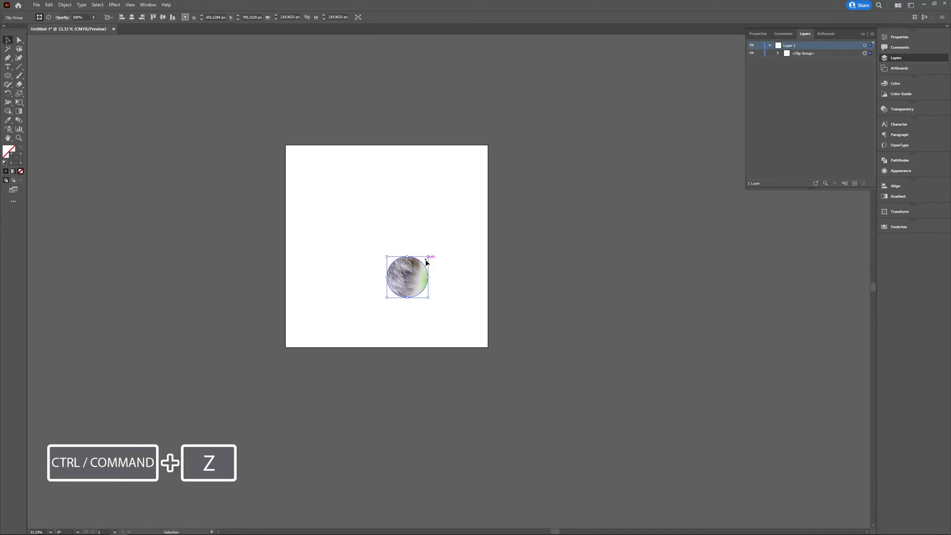
pyautogui.hotkey('ctrl', 'z')
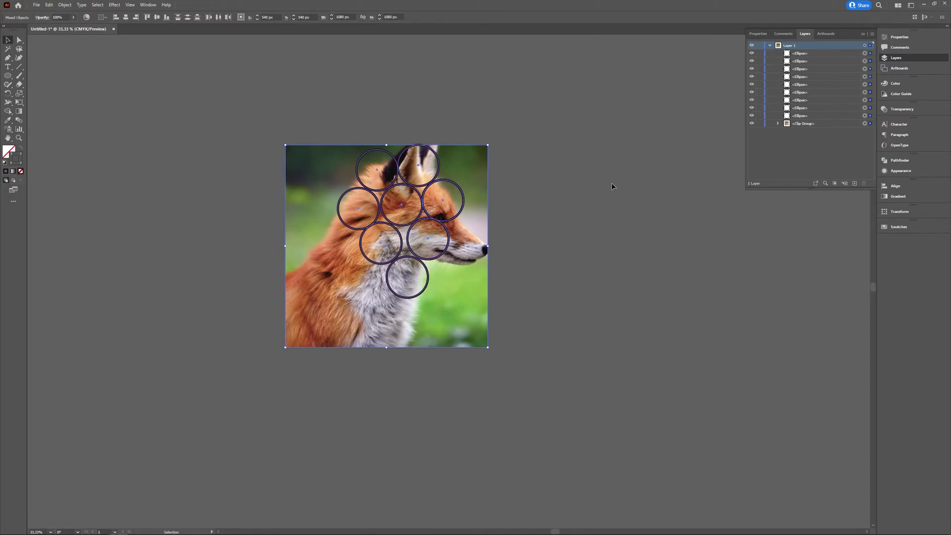
# Step: Select all the circles and combine them via Object > Compound Path > Make
pyautogui.click(701, 160)
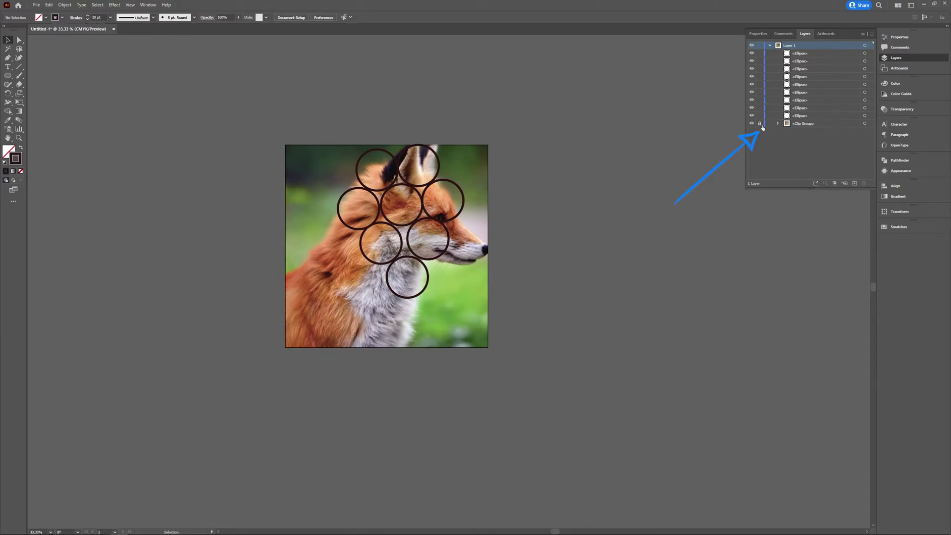
pyautogui.hotkey('ctrl', 'a')
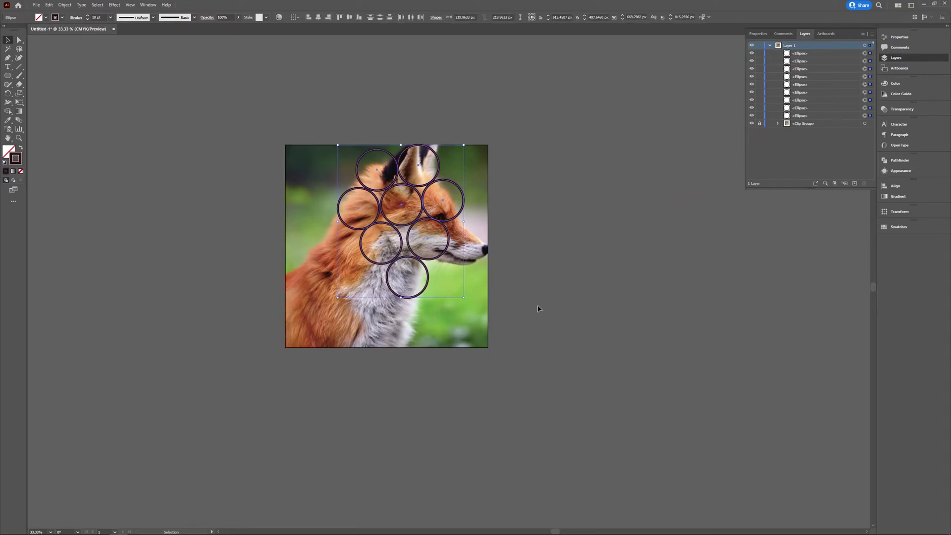
pyautogui.press('v')
pyautogui.click(64, 5)
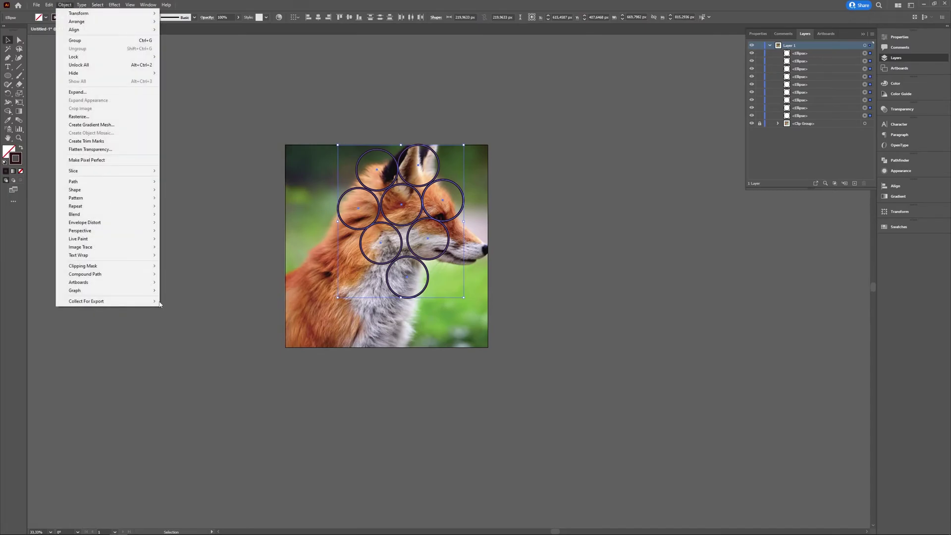
pyautogui.moveTo(149, 275)
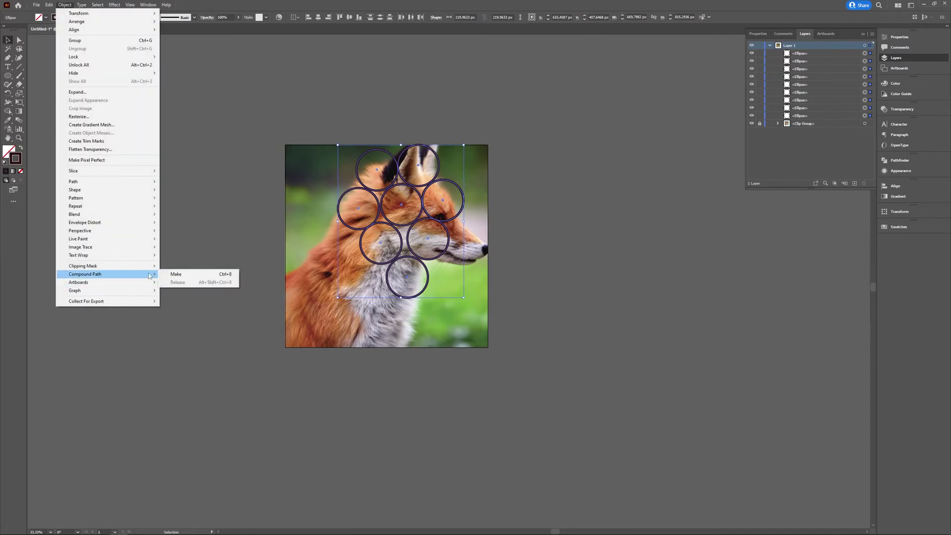
pyautogui.click(176, 275)
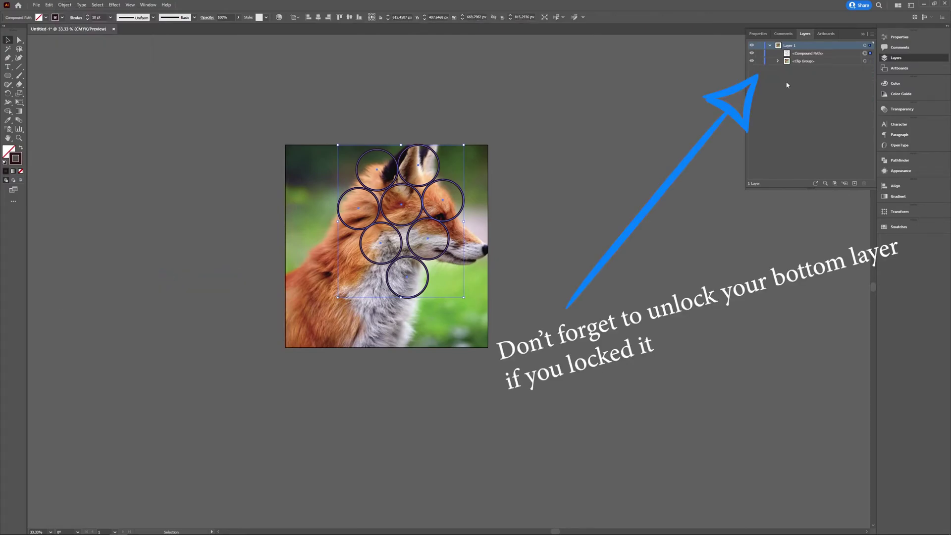
pyautogui.click(202, 98)
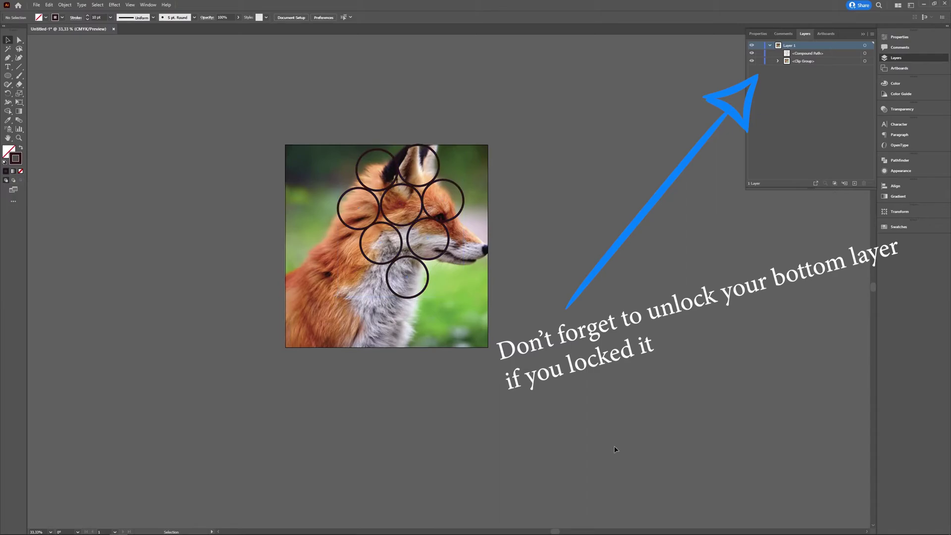
pyautogui.hotkey('ctrl', 'a')
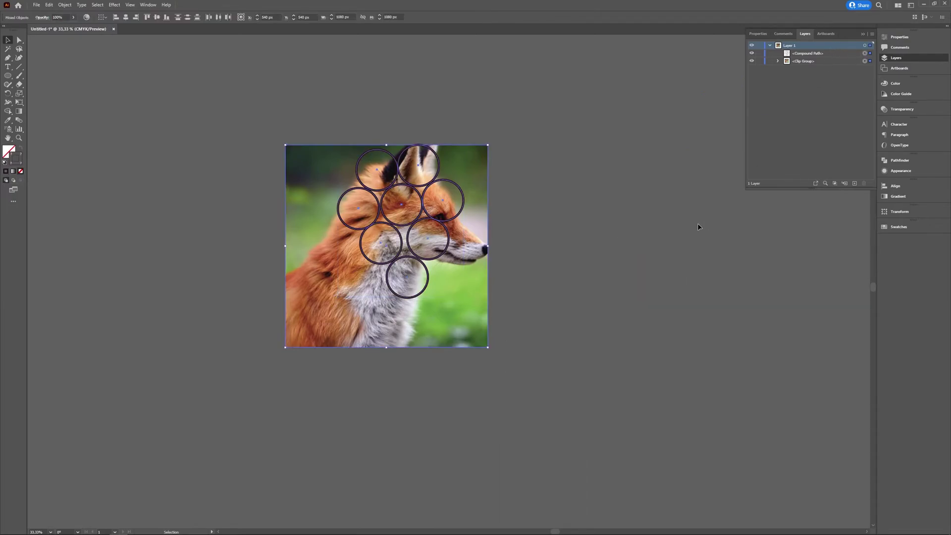
# Step: Make a clipping mask from the circle compound path and fox photo, then enter isolation mode
pyautogui.rightClick(467, 299)
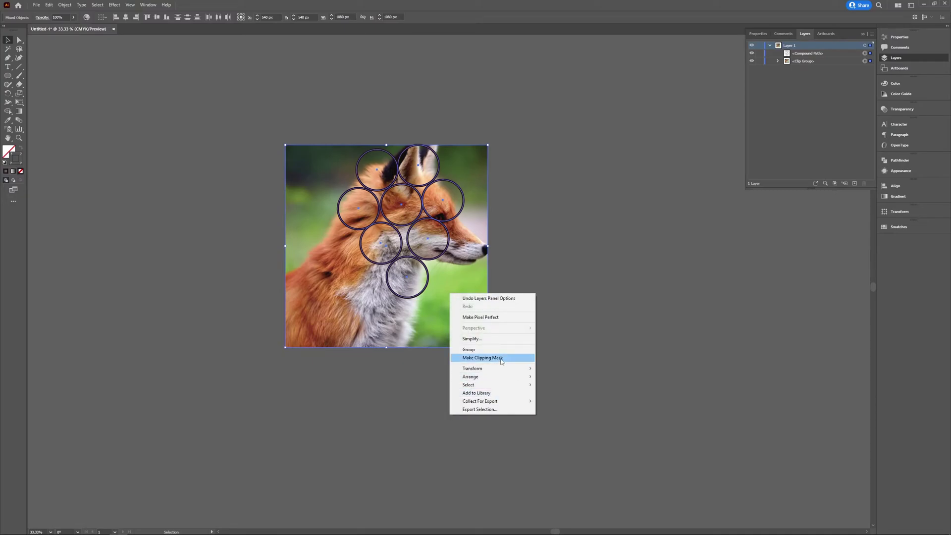
pyautogui.click(483, 357)
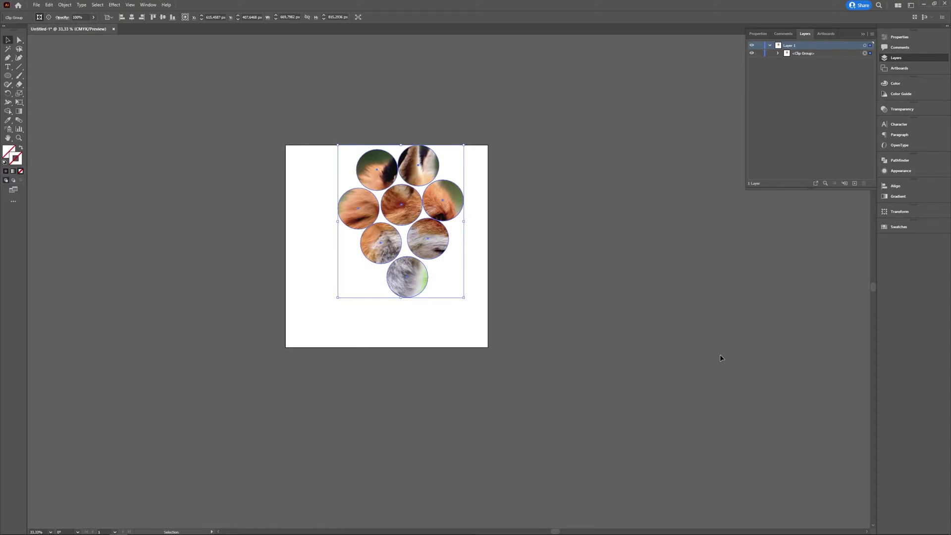
pyautogui.click(599, 262)
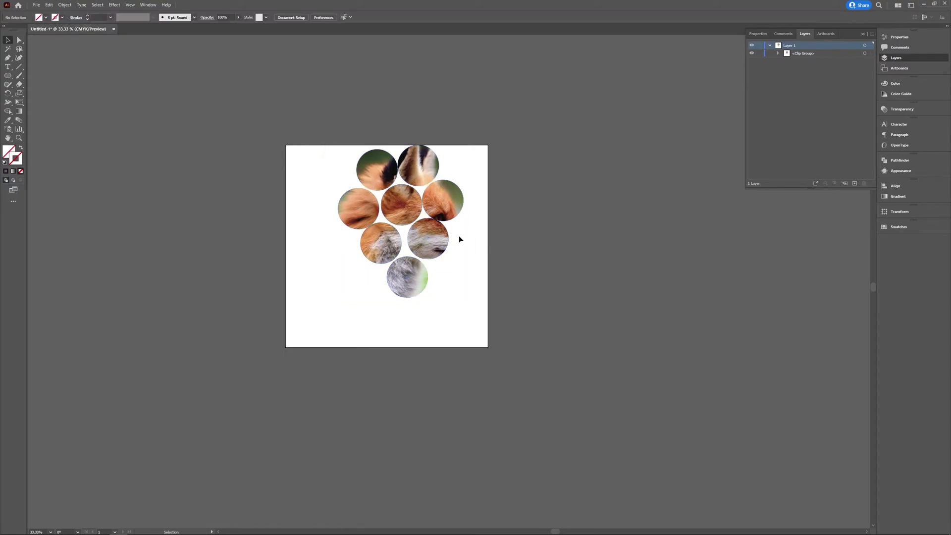
pyautogui.doubleClick(452, 210)
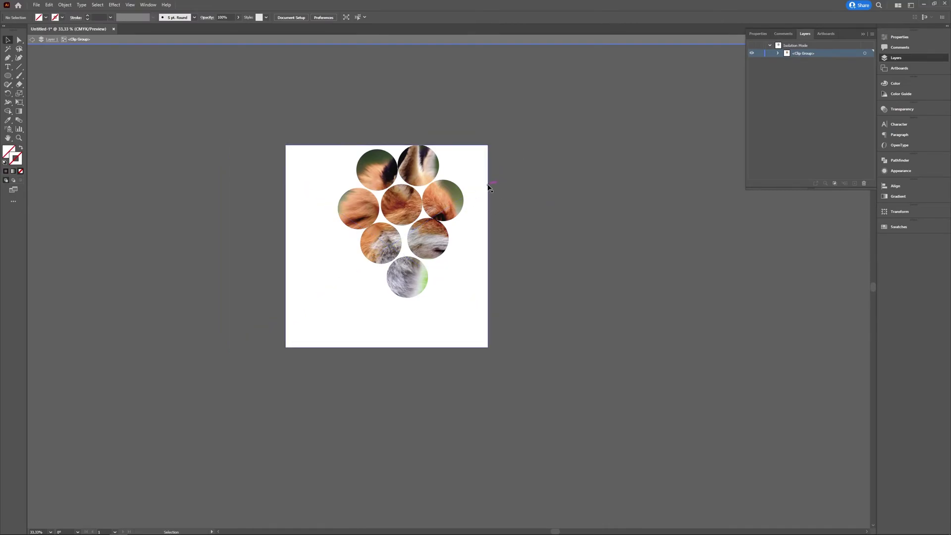
# Step: Shift the fox photo inside the circles, exit isolation mode, and expand the nested Clip Group layers
pyautogui.moveTo(489, 187); pyautogui.dragTo(476, 146)
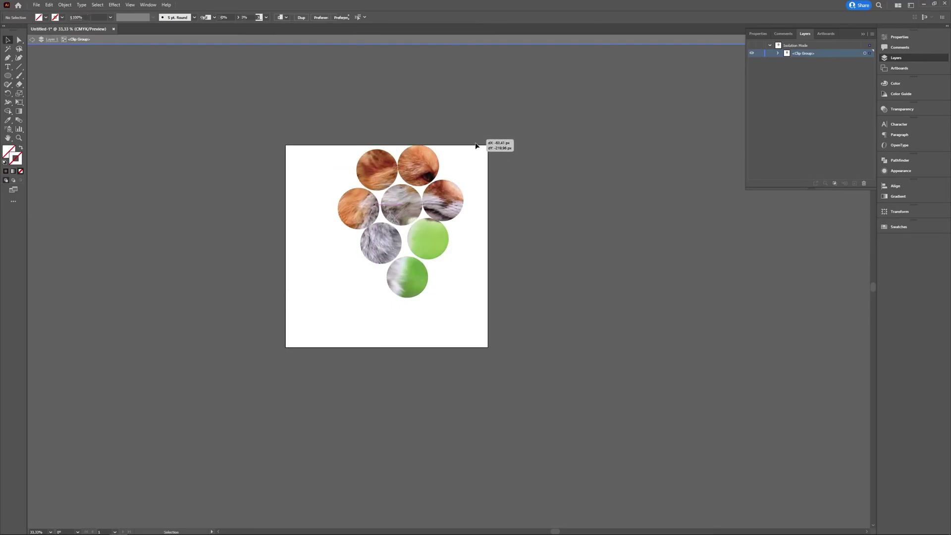
pyautogui.click(734, 321)
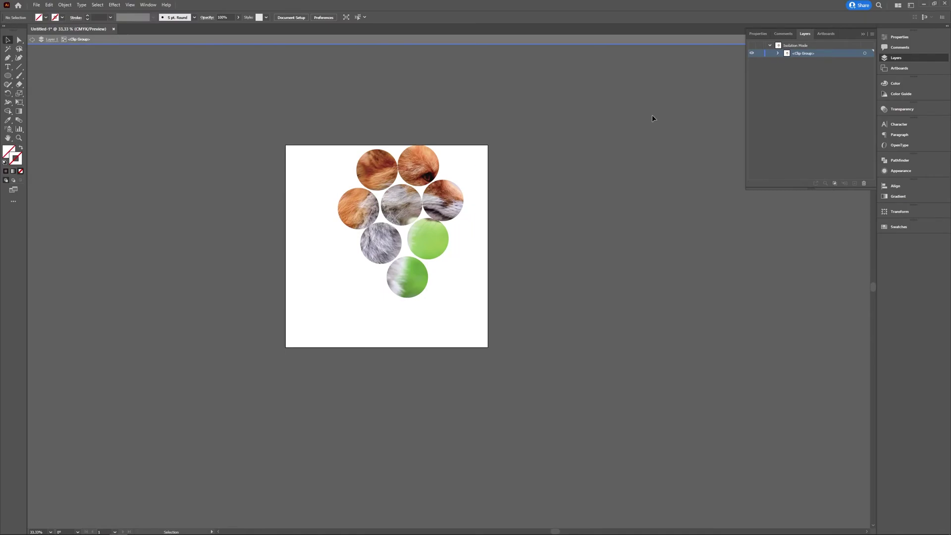
pyautogui.press('Escape')
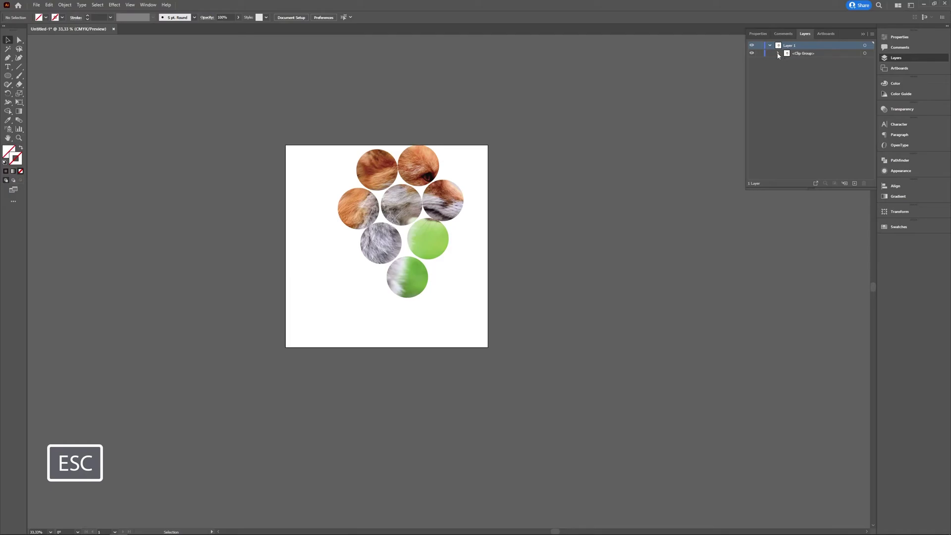
pyautogui.click(777, 53)
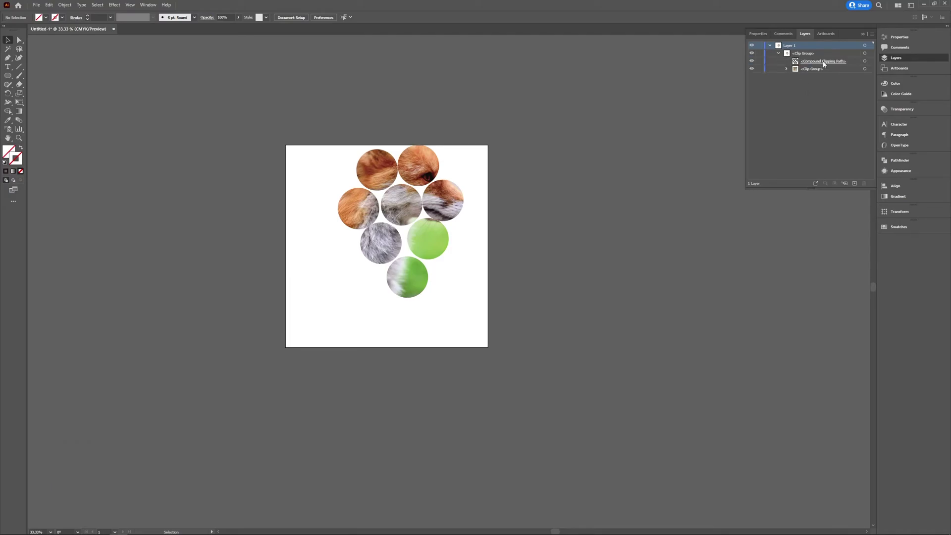
pyautogui.click(786, 69)
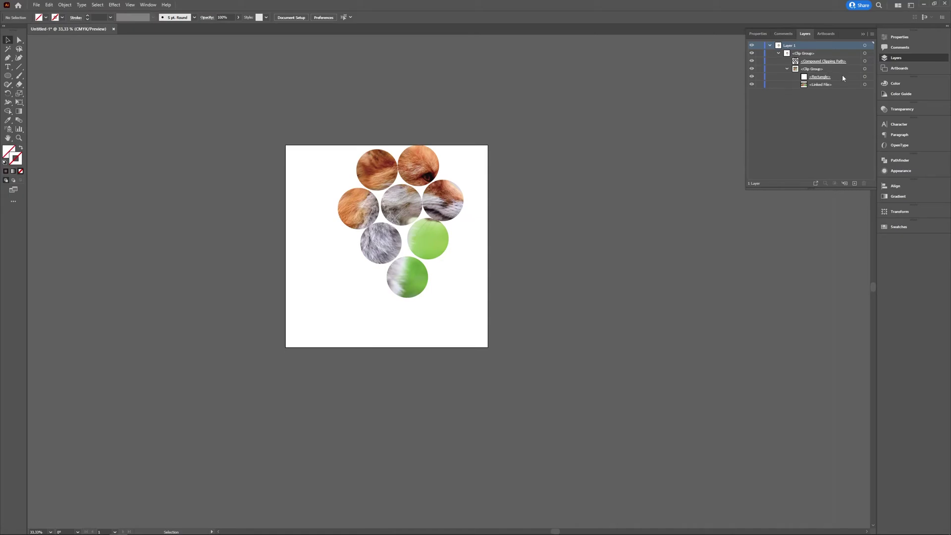